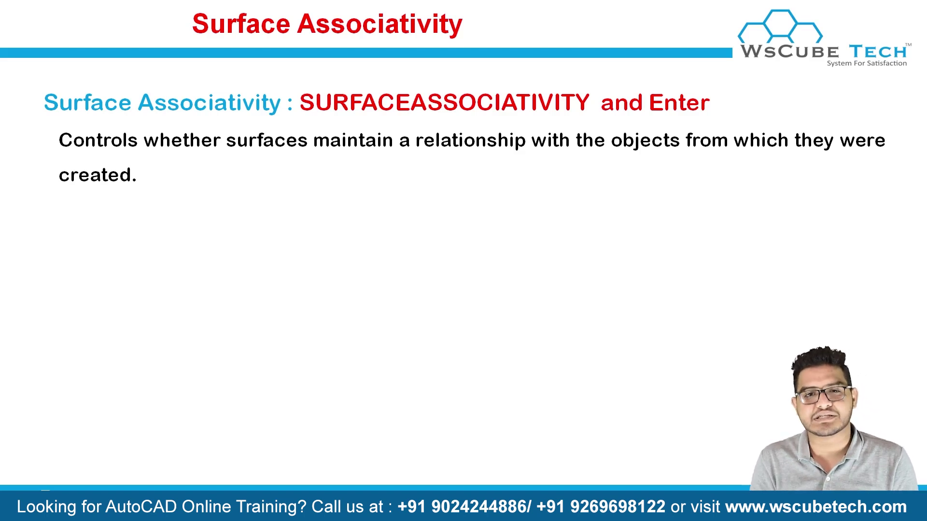
Switch from the PowerPoint Surface Associativity slide to the AutoCAD 2019 drawing window.
key("alt+Tab")
key("Tab")
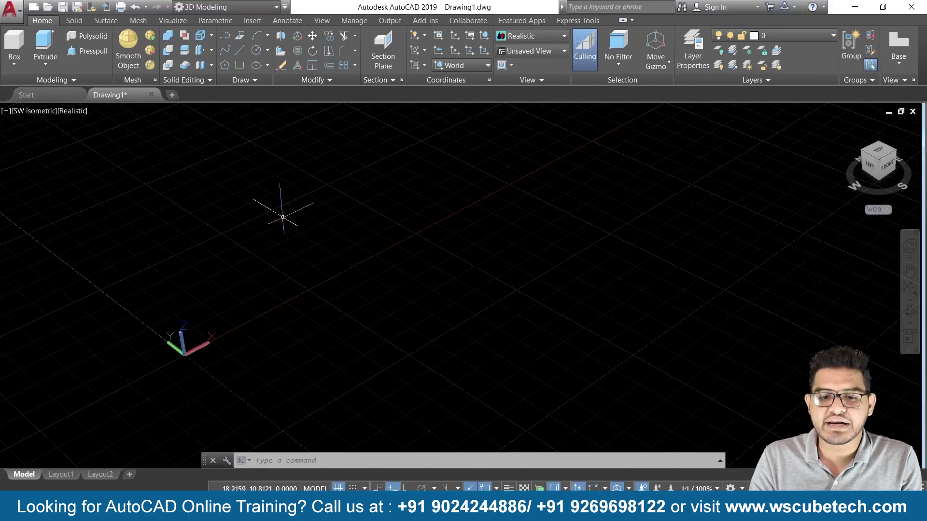
Draw a rectangle in the empty 3D drawing.
middle_click_drag(281, 226, 284, 287)
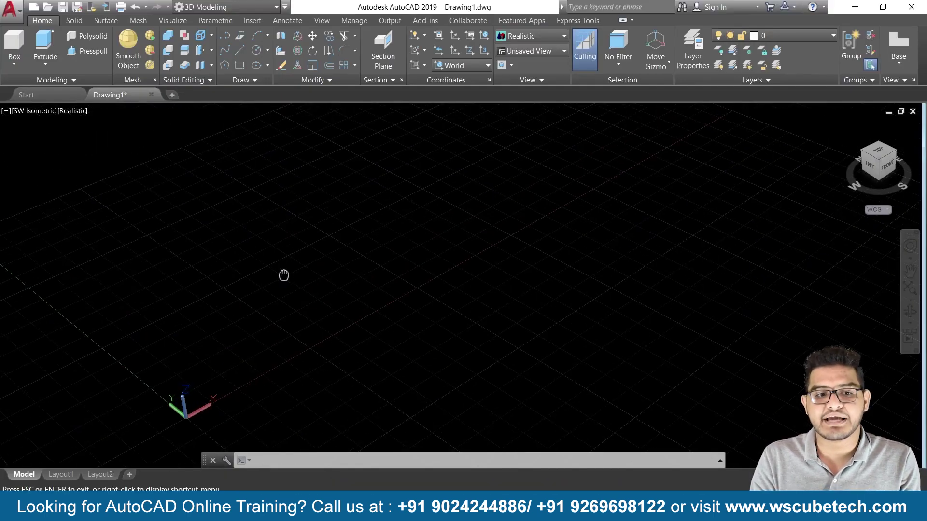
left_click(98, 20)
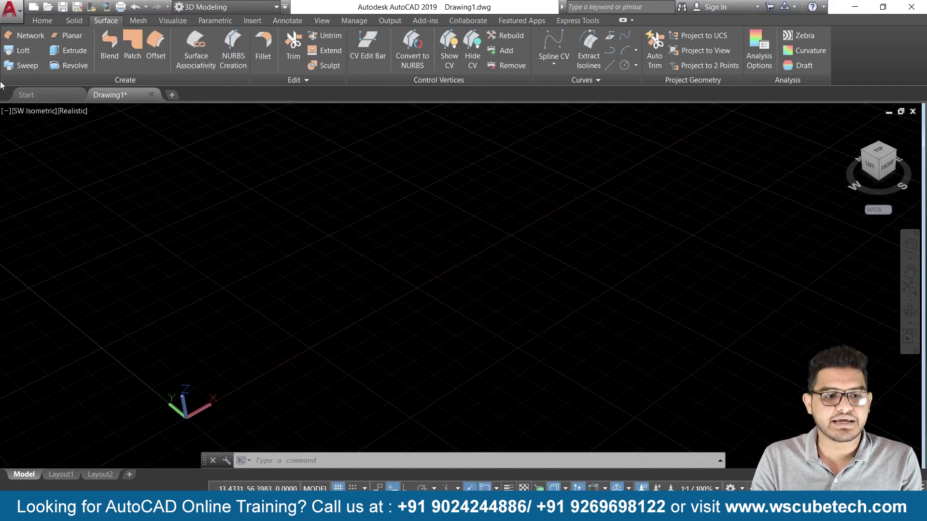
left_click(43, 21)
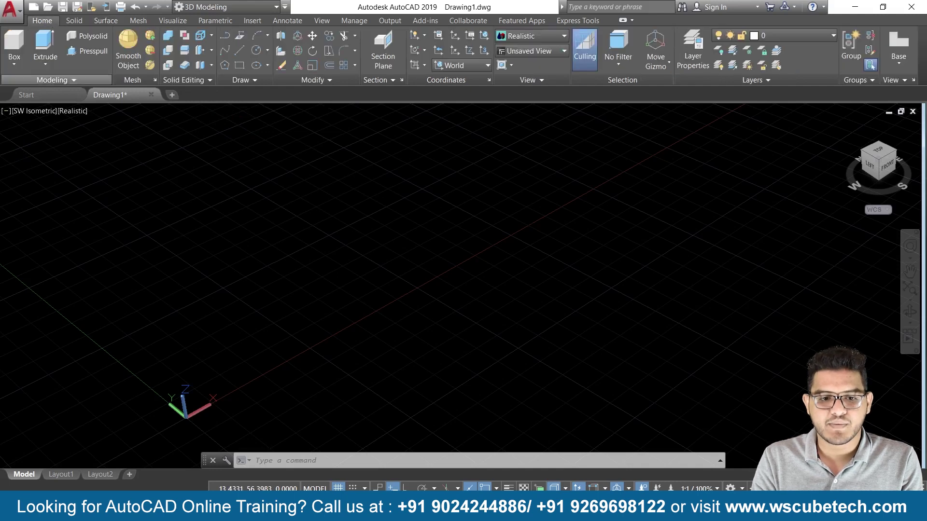
left_click(238, 66)
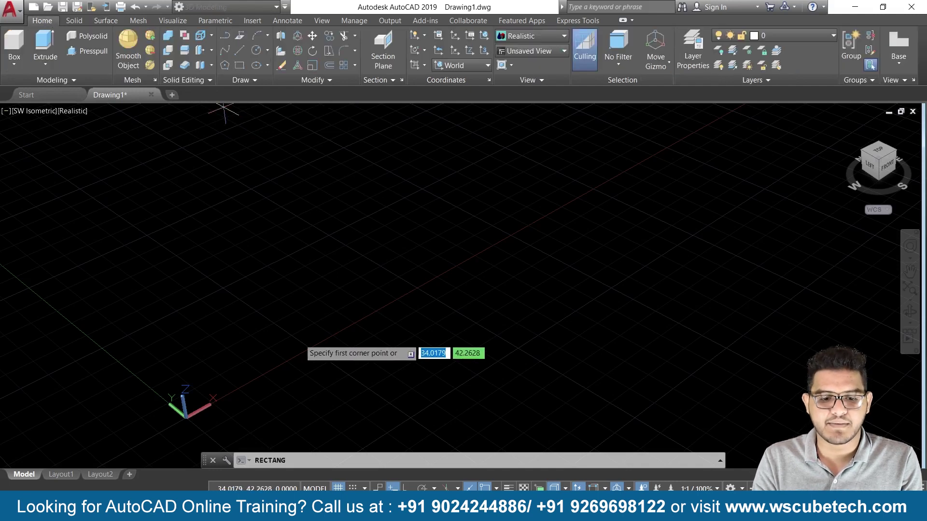
left_click(293, 298)
left_click(567, 285)
Extrude the rectangle in Surface mode into an open-topped four-walled box.
left_click(50, 54)
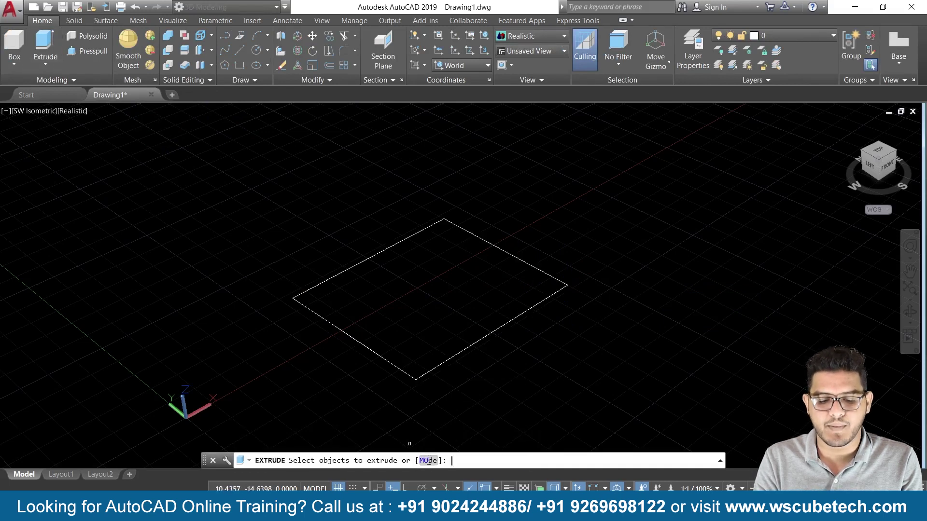
left_click(428, 461)
left_click(461, 461)
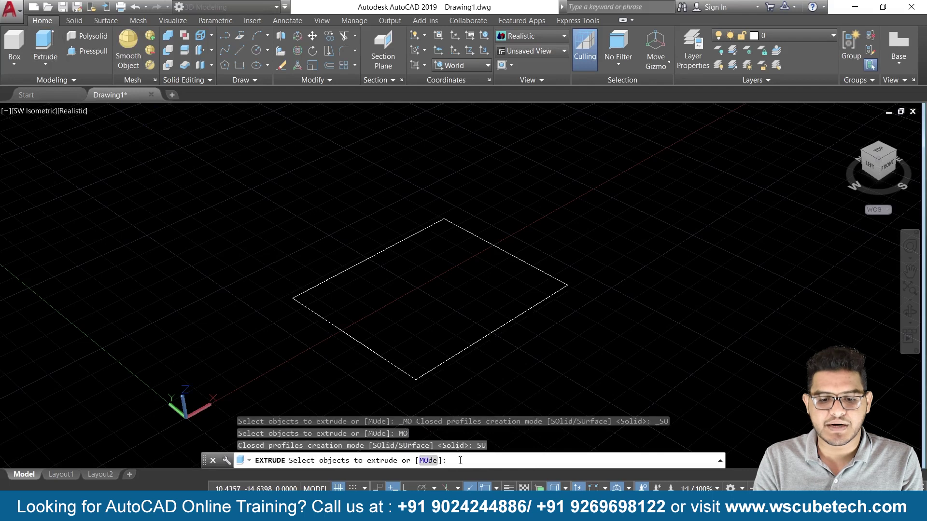
left_click(418, 379)
key("Return")
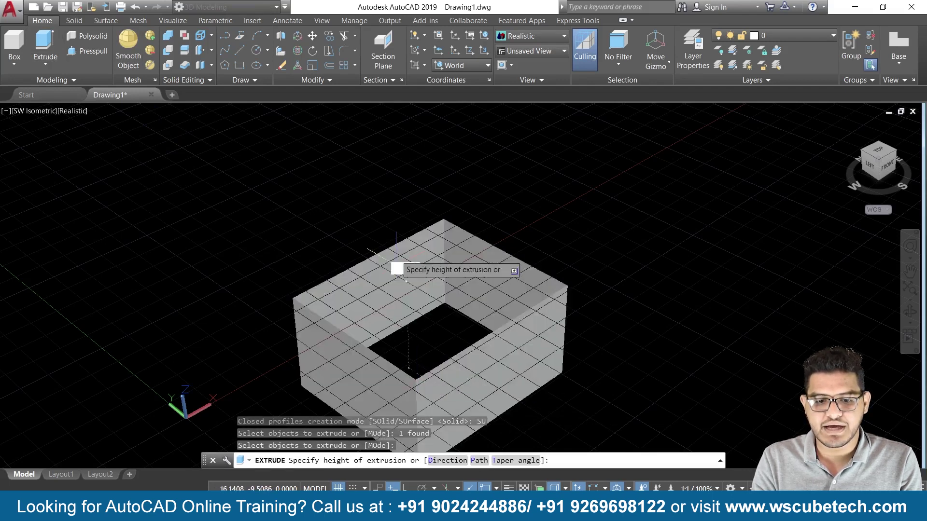
left_click(402, 164)
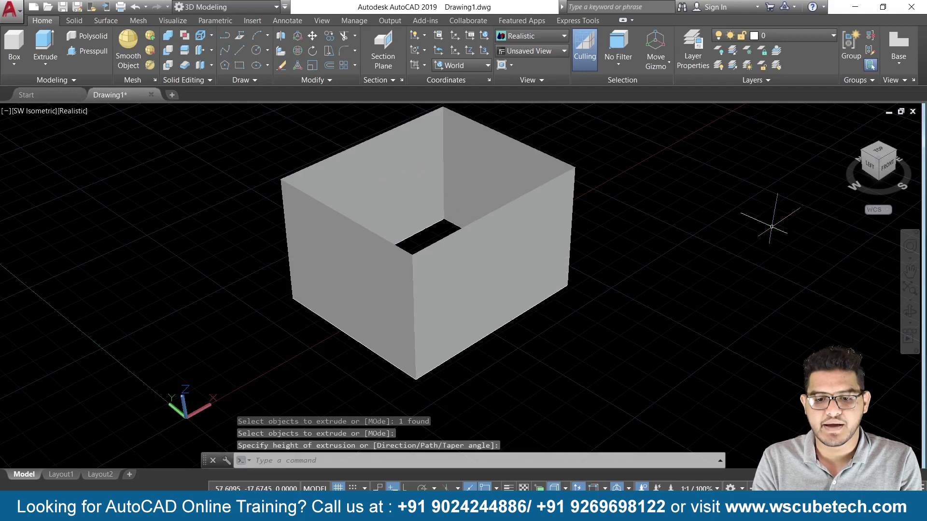
Copy the open box with CO, placing the copy up and to the right.
mouse_move(730, 269)
middle_mouse_down("shift")
mouse_move(695, 271)
mouse_move(719, 260)
mouse_move(626, 289)
middle_mouse_up("shift")
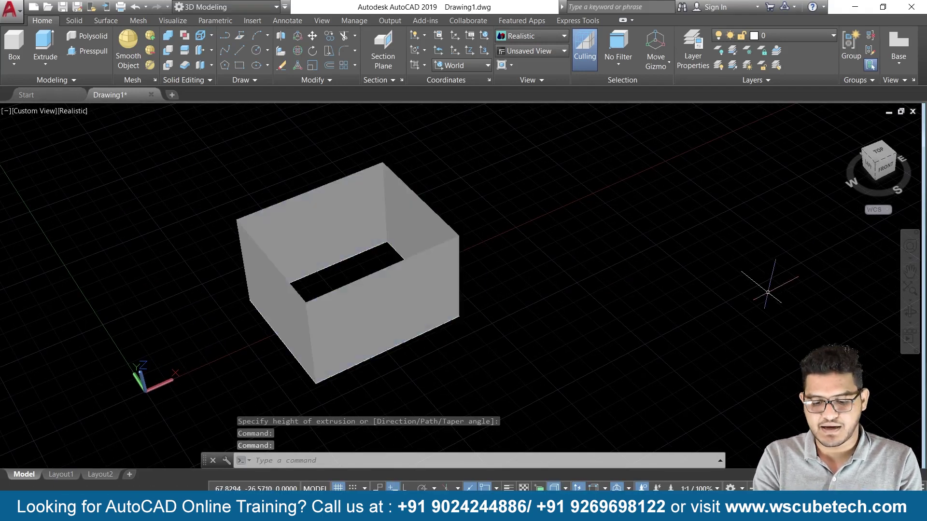
type("ct o")
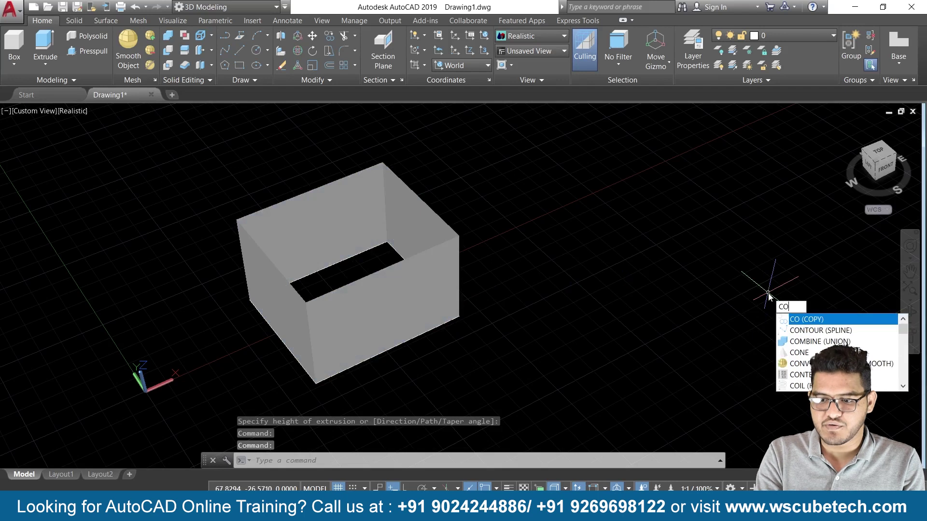
key("Return")
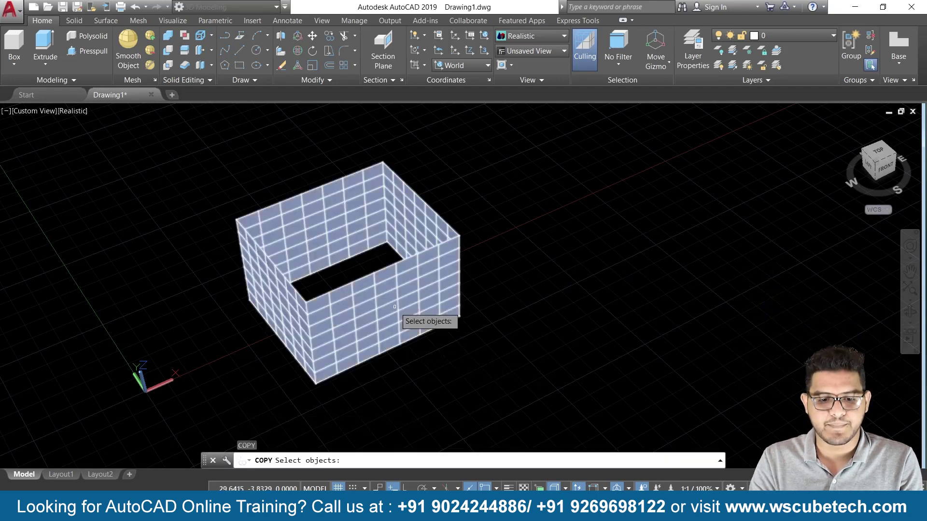
left_click(405, 320)
key("Return")
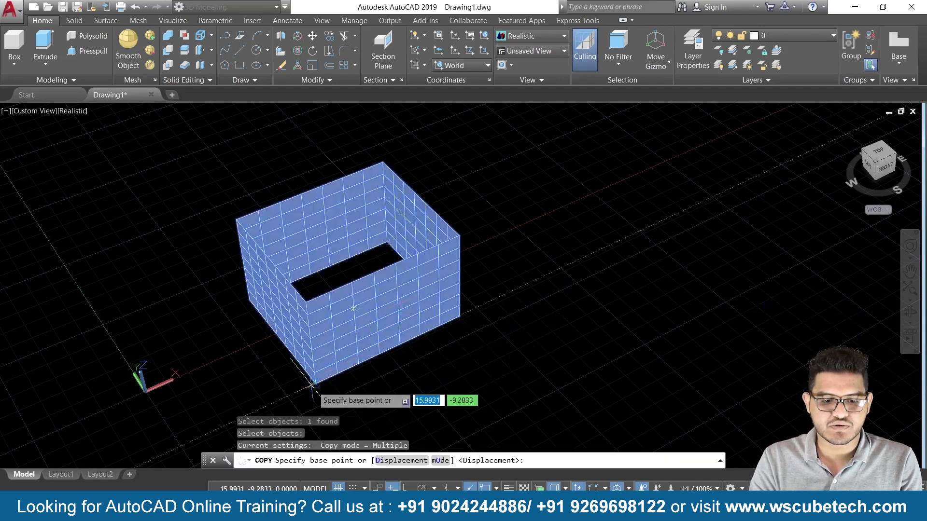
left_click(317, 382)
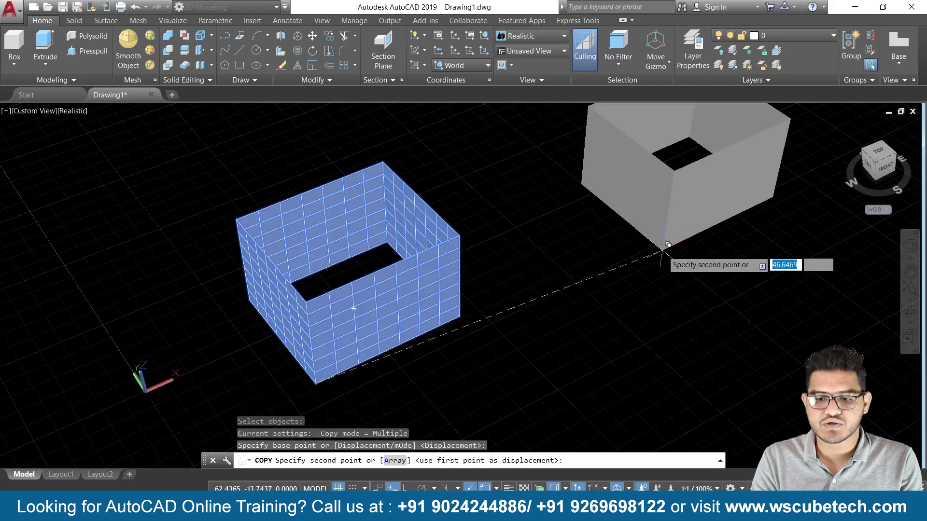
left_click(665, 250)
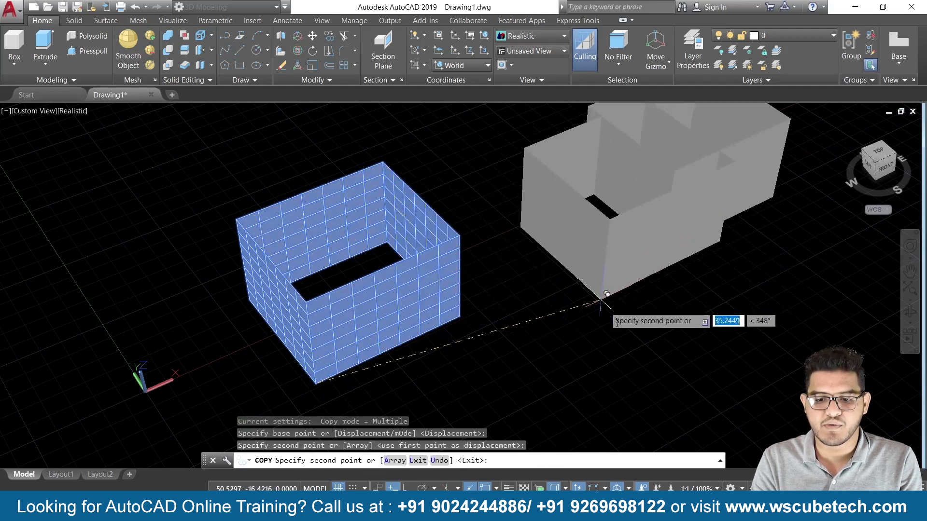
key("Return")
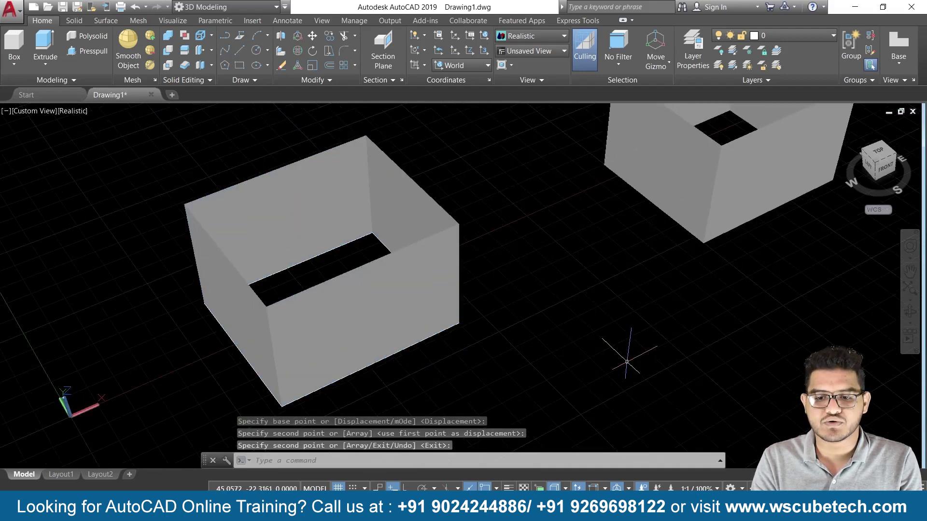
Zoom and orbit so both open boxes are in view.
scroll(627, 361, "down", 3)
scroll(623, 342, "up", 2)
scroll(623, 343, "up", 2)
middle_click_drag(348, 287, 354, 285, "shift")
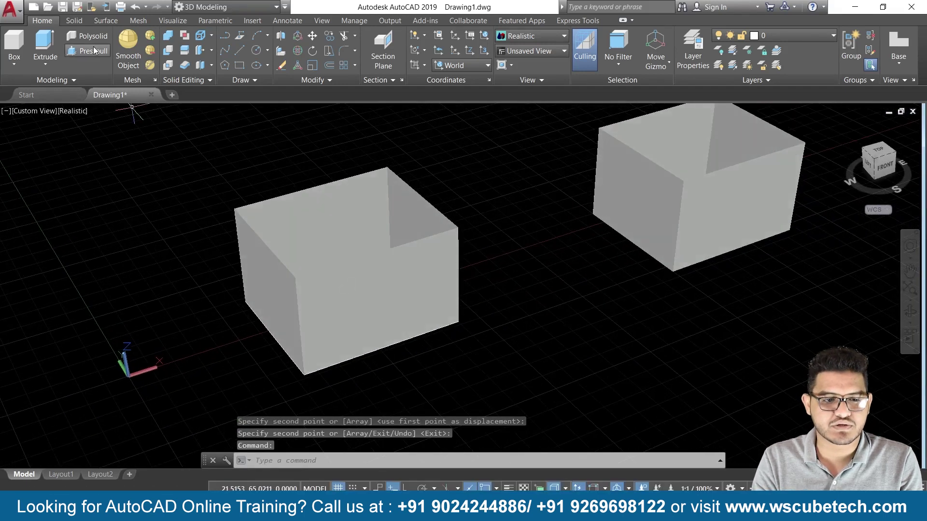
left_click(107, 22)
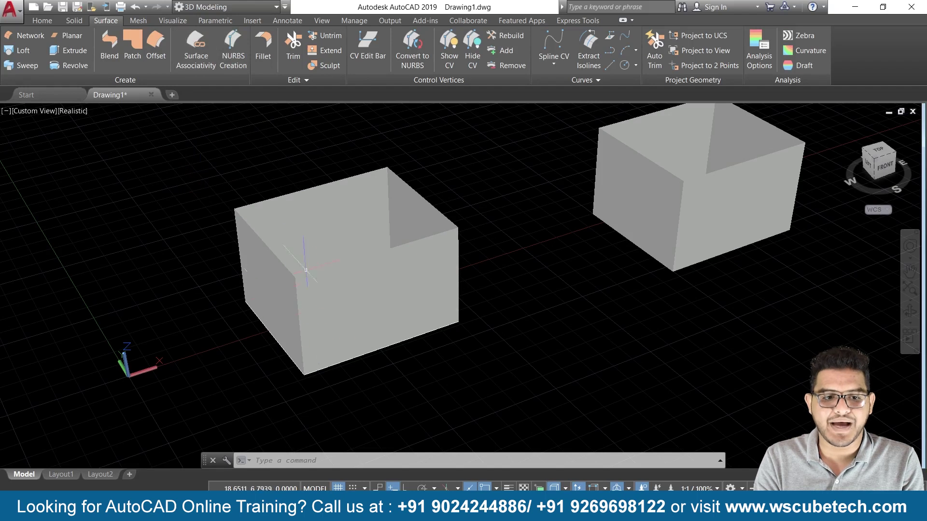
Patch the left box's four top edges with a domed G1-continuity surface.
left_click(132, 47)
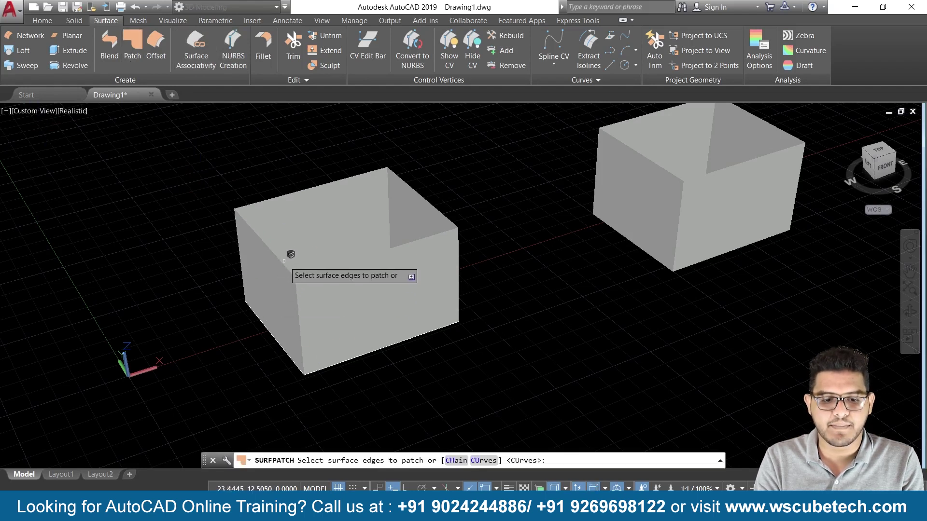
left_click(284, 264)
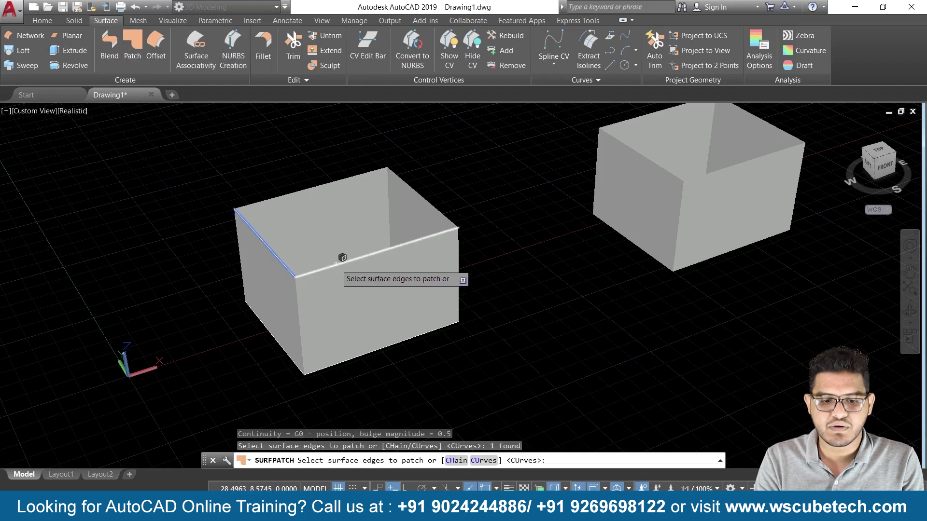
left_click(337, 265)
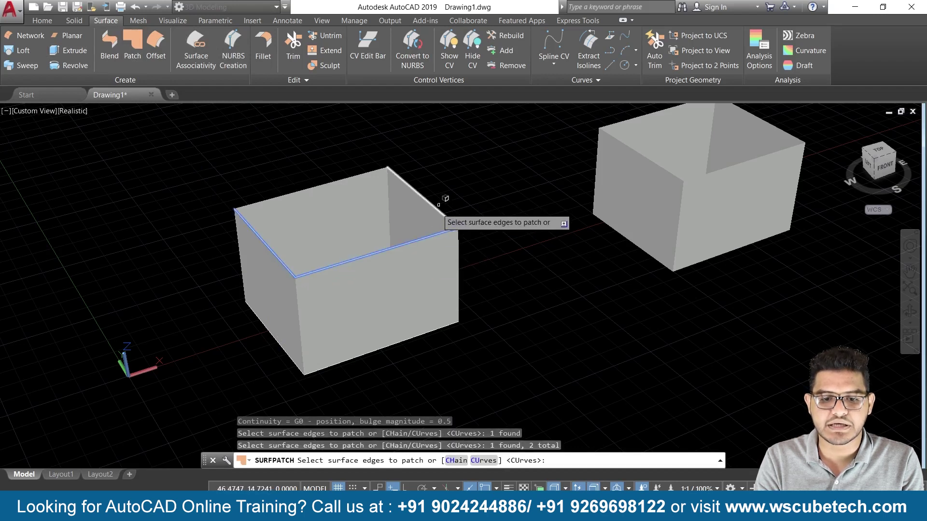
left_click(436, 209)
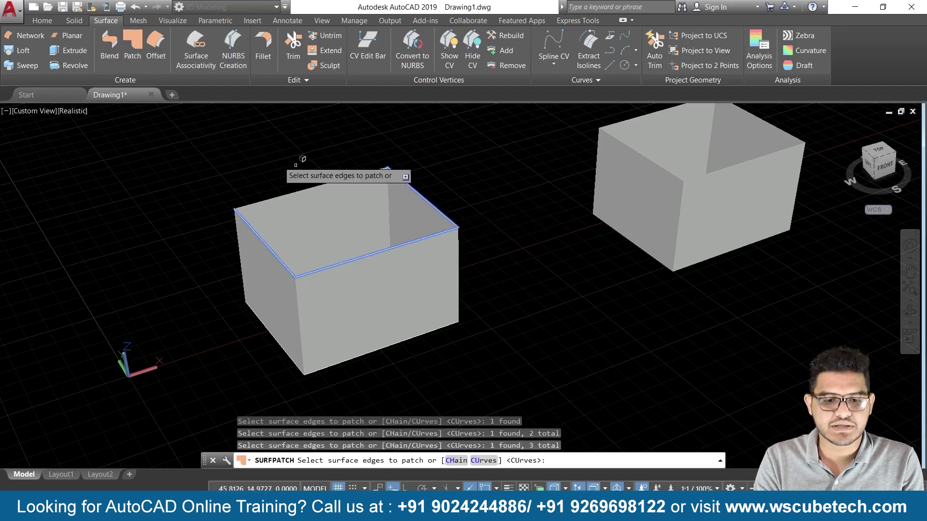
left_click(284, 196)
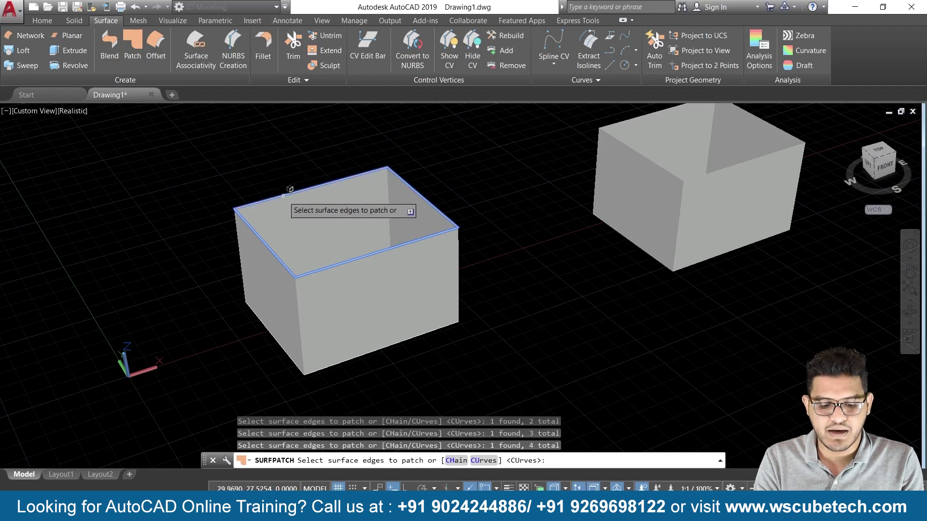
key("Return")
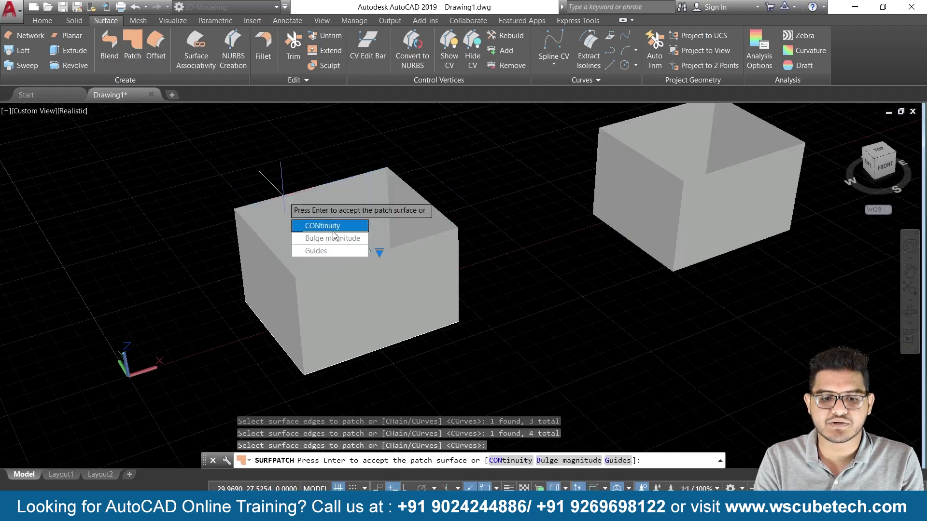
type("CON")
key("Return")
left_click(301, 238)
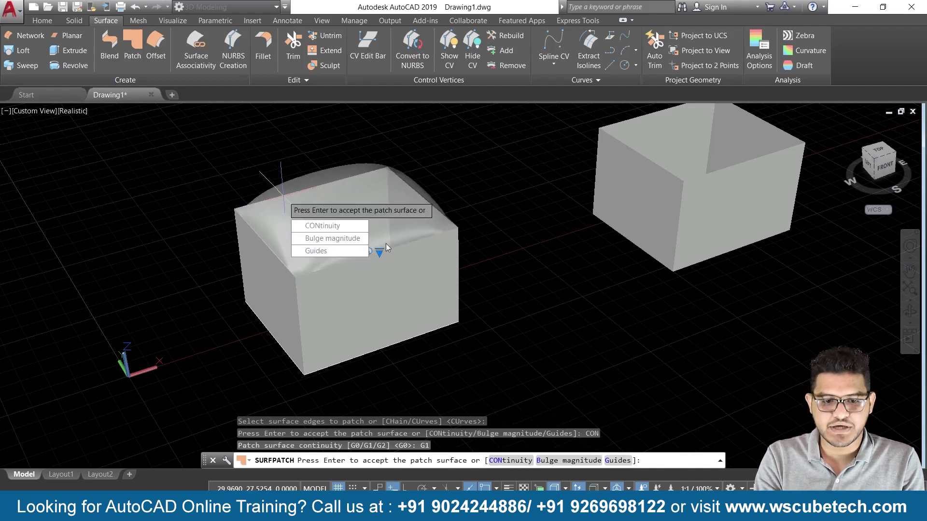
key("Return")
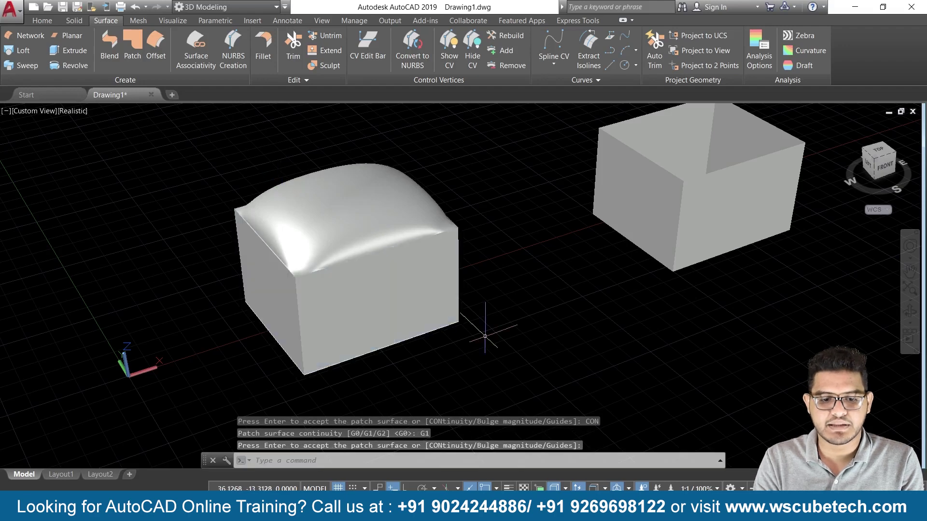
mouse_move(505, 325)
middle_mouse_down("shift")
mouse_move(425, 297)
mouse_move(472, 296)
mouse_move(497, 120)
mouse_move(518, 186)
mouse_move(470, 352)
mouse_move(489, 323)
mouse_move(554, 302)
middle_mouse_up("shift")
Move the non-associative patch along X to the left of the first box.
key("Return")
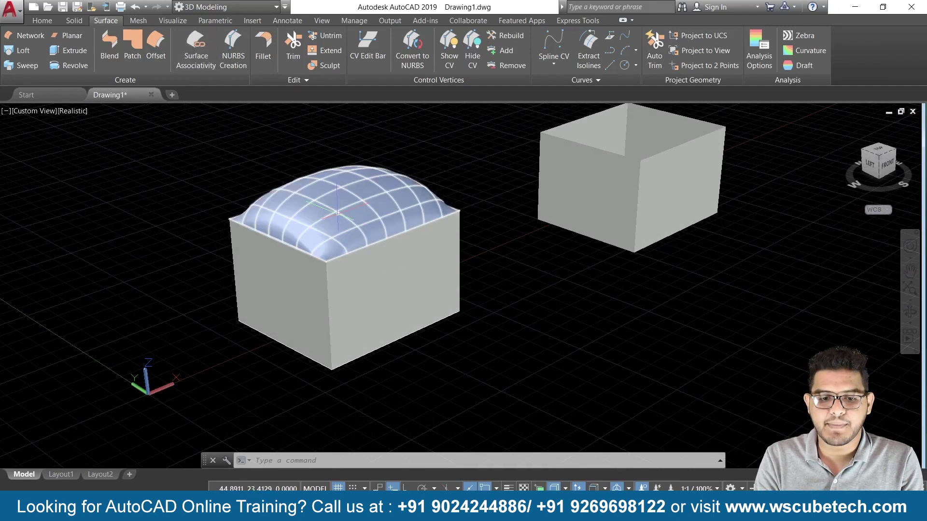
left_click(341, 208)
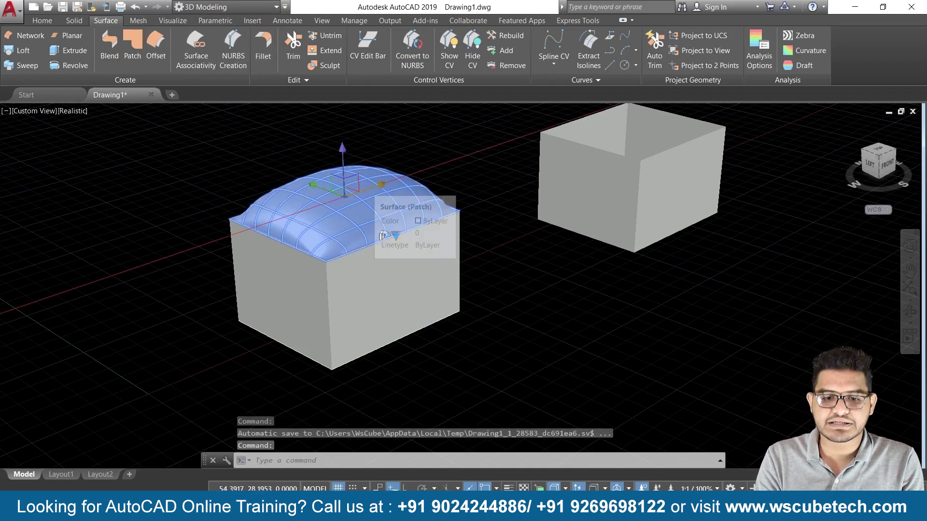
left_click(367, 192)
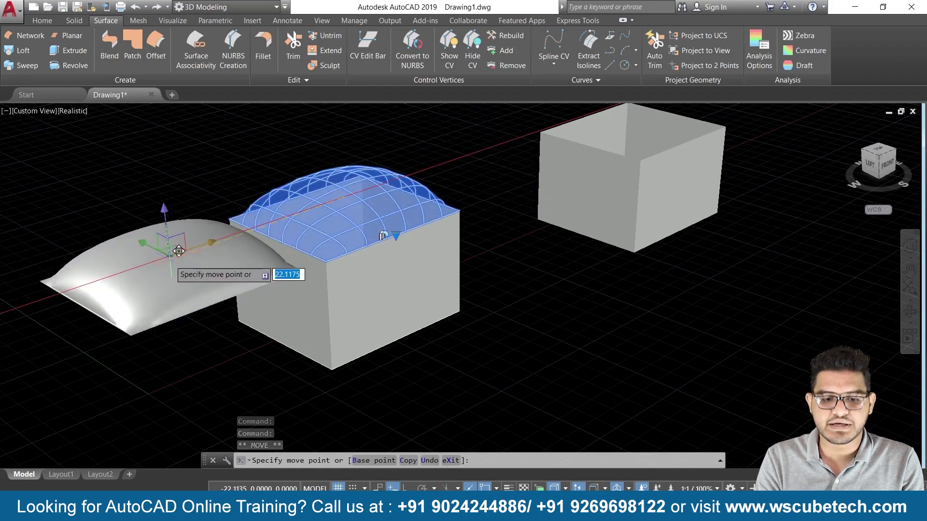
left_click(162, 258)
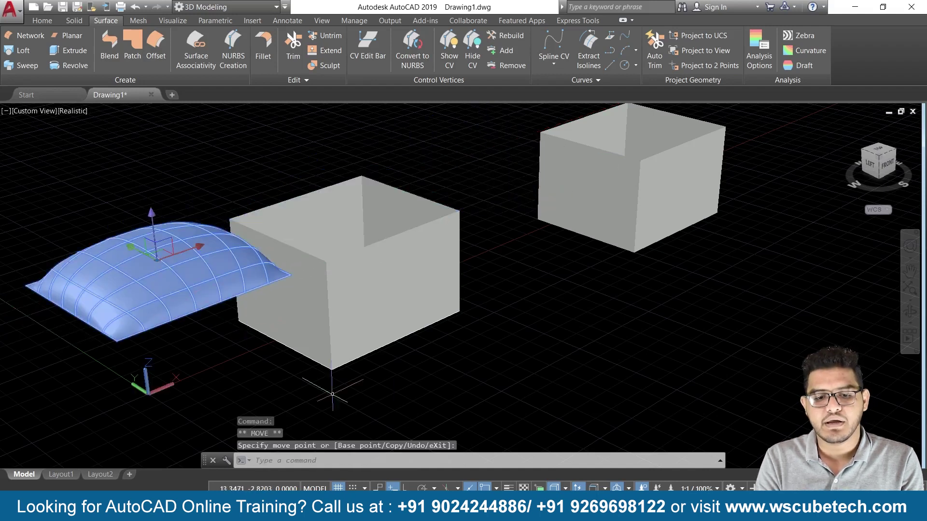
Orbit around the boxes, then undo so the patch caps the box again.
right_click(475, 330, "shift")
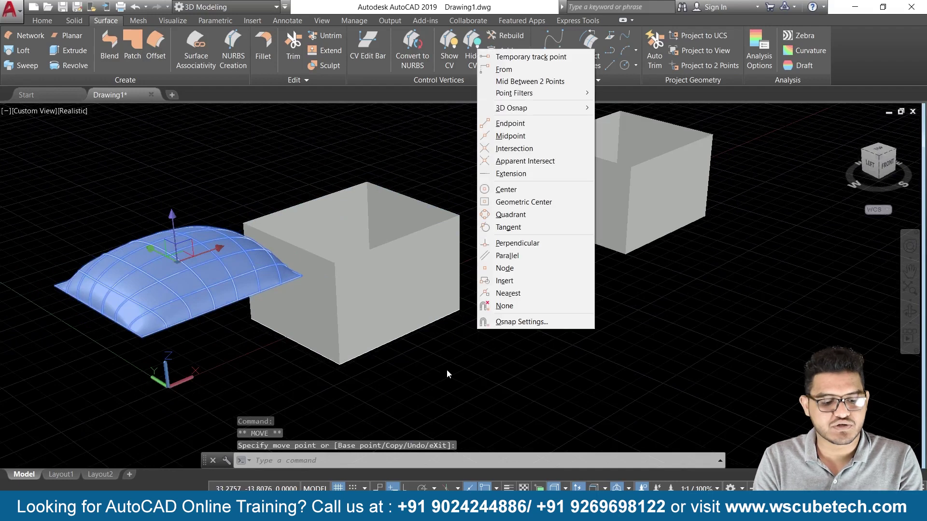
key("Escape")
mouse_move(471, 367)
middle_mouse_down("shift")
mouse_move(428, 360)
mouse_move(372, 321)
mouse_move(455, 331)
middle_mouse_up("shift")
key("Escape")
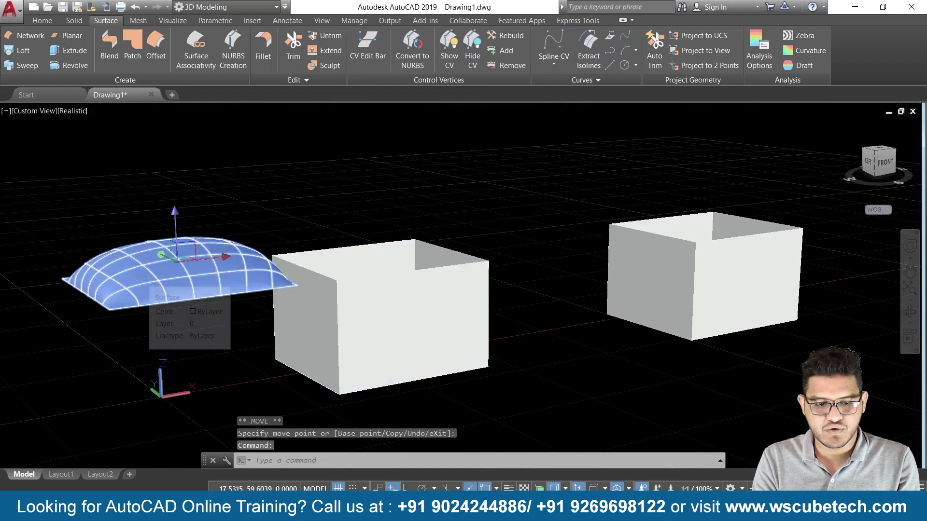
key("ctrl+z")
key("ctrl+z")
key("ctrl+z")
key("ctrl+z")
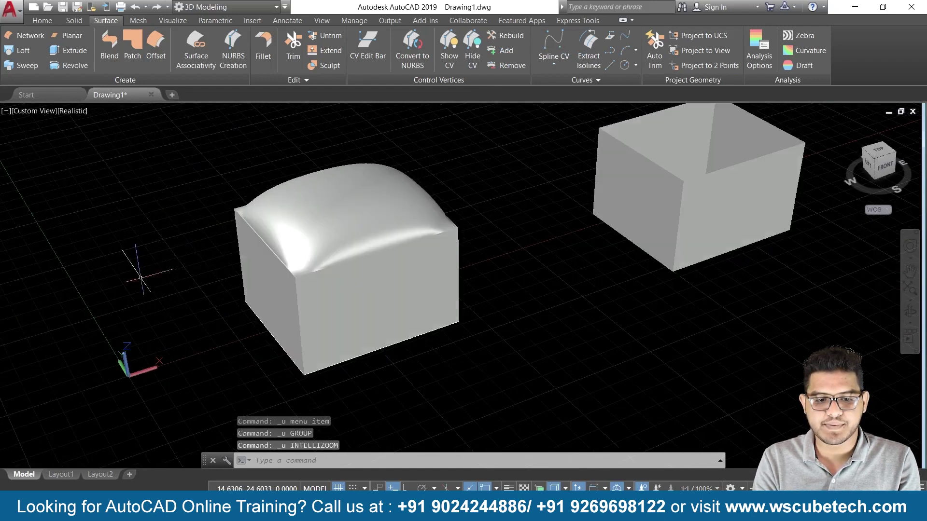
Turn on Surface Associativity (SURFACEASSOCIATIVITY = 1) and centre the view on the second box.
mouse_move(563, 265)
middle_mouse_down()
mouse_move(342, 304)
mouse_move(294, 301)
middle_mouse_up()
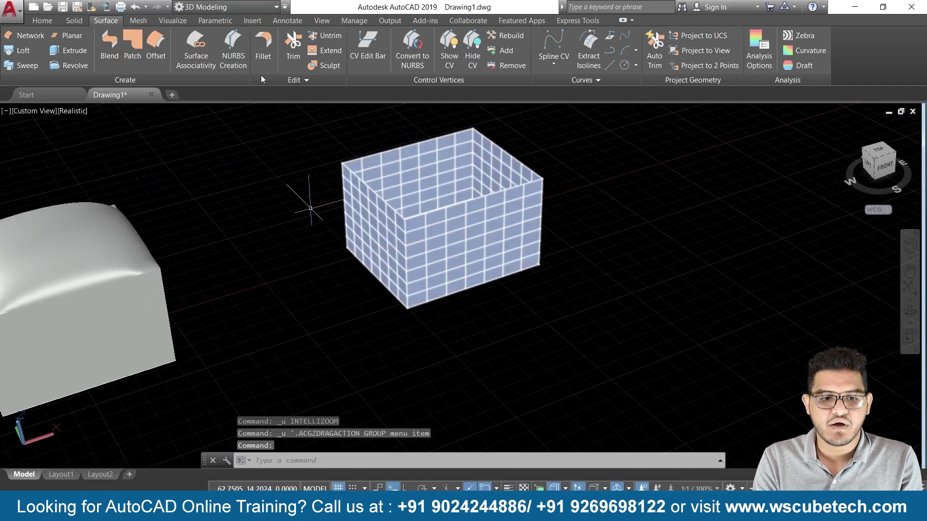
left_click(194, 53)
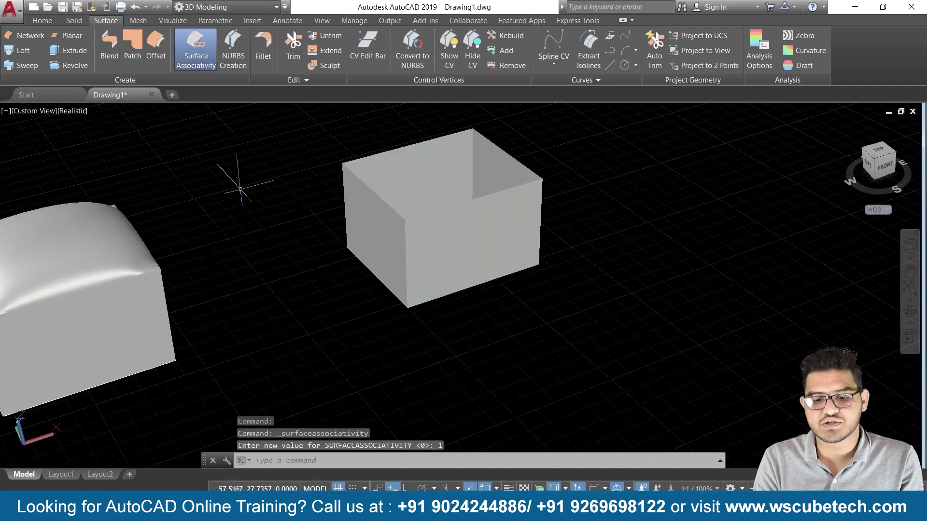
mouse_move(256, 275)
middle_mouse_down()
mouse_move(259, 182)
mouse_move(269, 265)
mouse_move(269, 187)
mouse_move(278, 249)
mouse_move(284, 209)
mouse_move(286, 227)
mouse_move(190, 265)
middle_mouse_up()
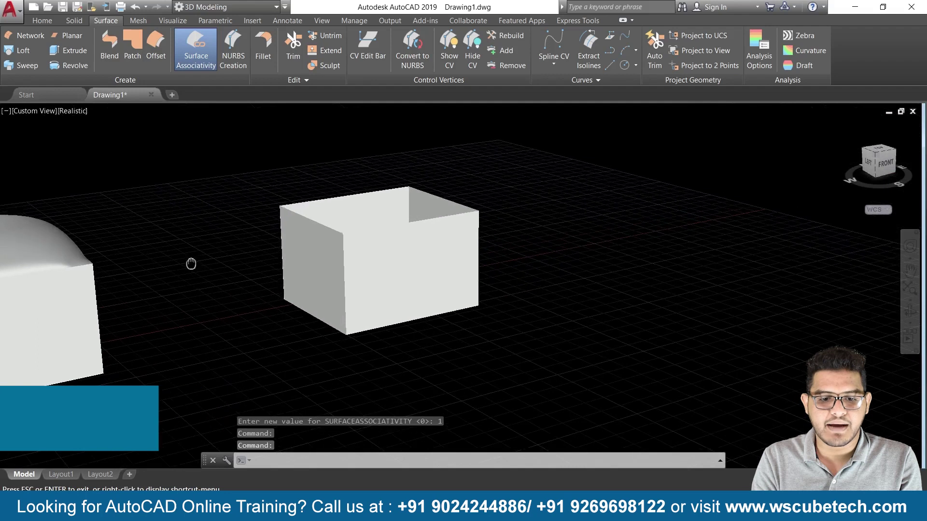
Patch the second box's four top edges with a domed G1-continuity surface.
left_click(135, 53)
middle_click_drag(632, 230, 631, 261, "shift")
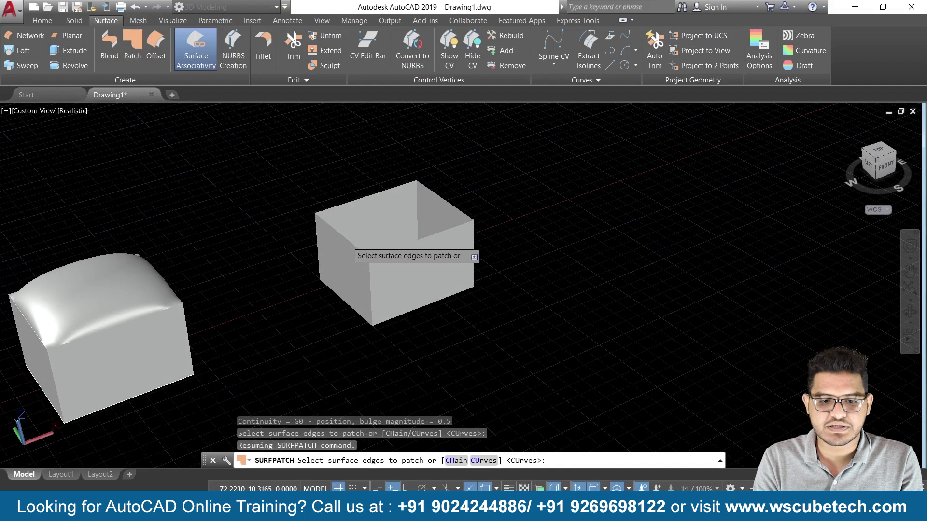
left_click(347, 239)
left_click(356, 199)
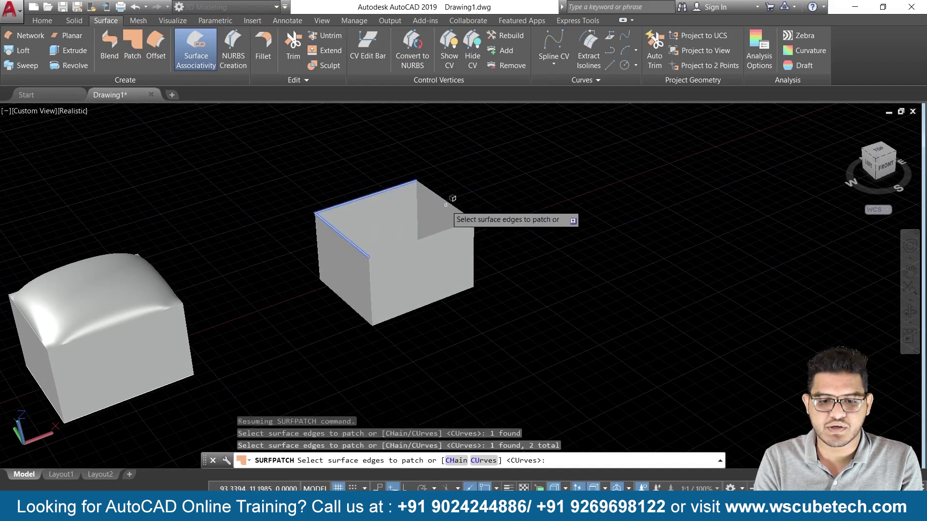
left_click(450, 203)
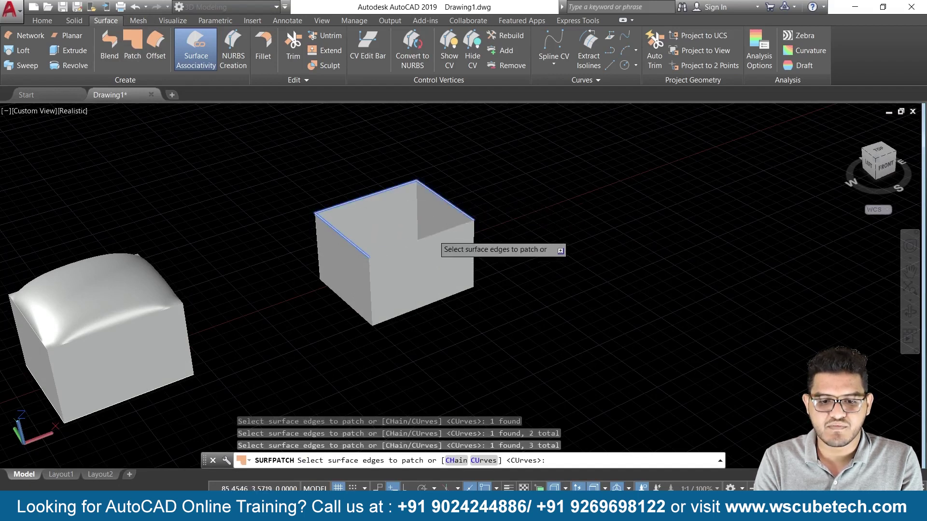
left_click(440, 229)
key("Return")
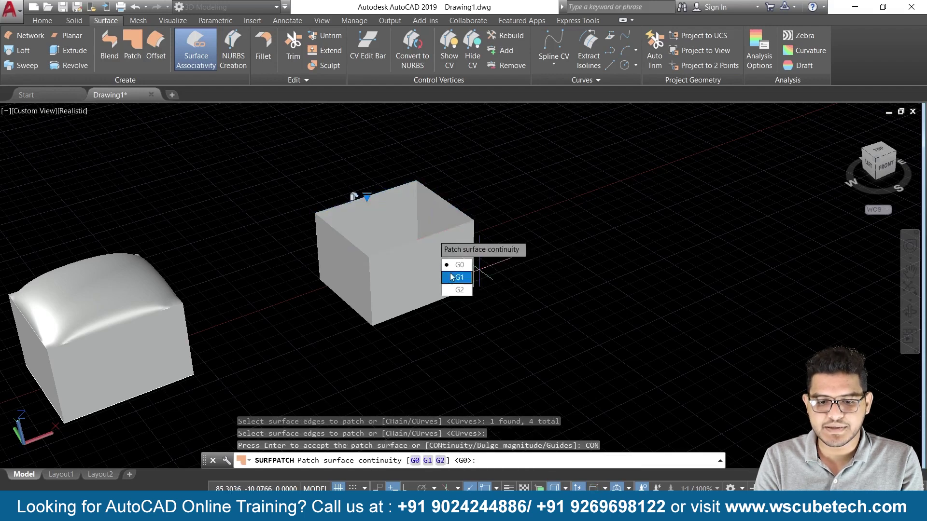
left_click(450, 278)
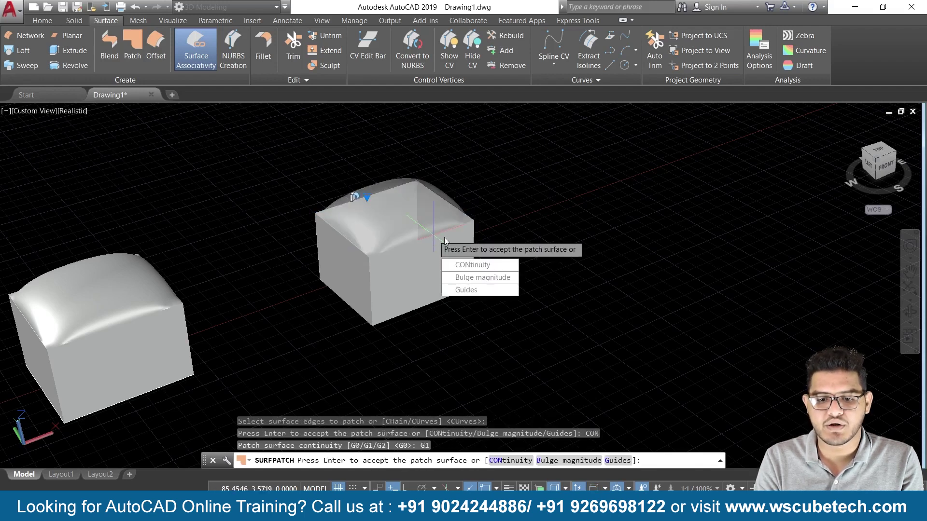
key("Return")
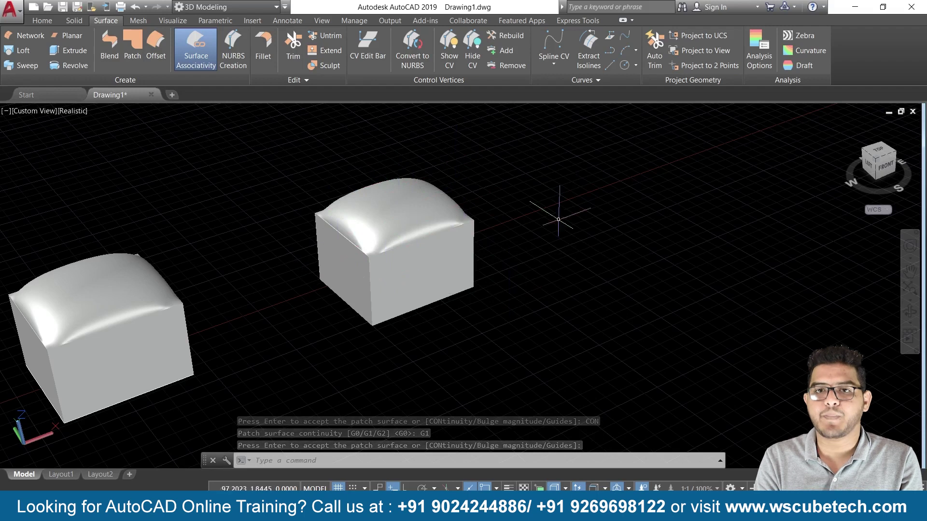
Drag the second box's associative patch along X, triggering the associativity-loss warning.
mouse_move(606, 218)
middle_mouse_down("shift")
mouse_move(590, 237)
mouse_move(584, 203)
middle_mouse_up("shift")
key("Return")
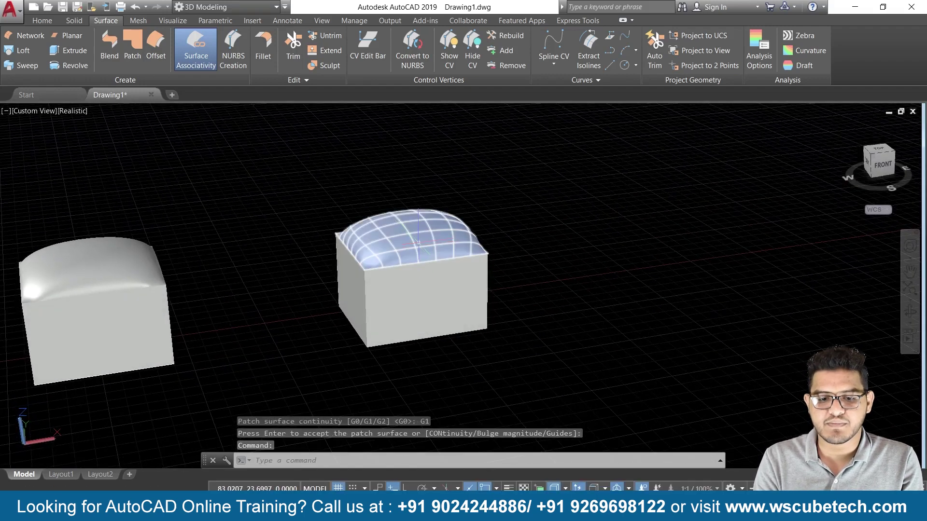
left_click(418, 243)
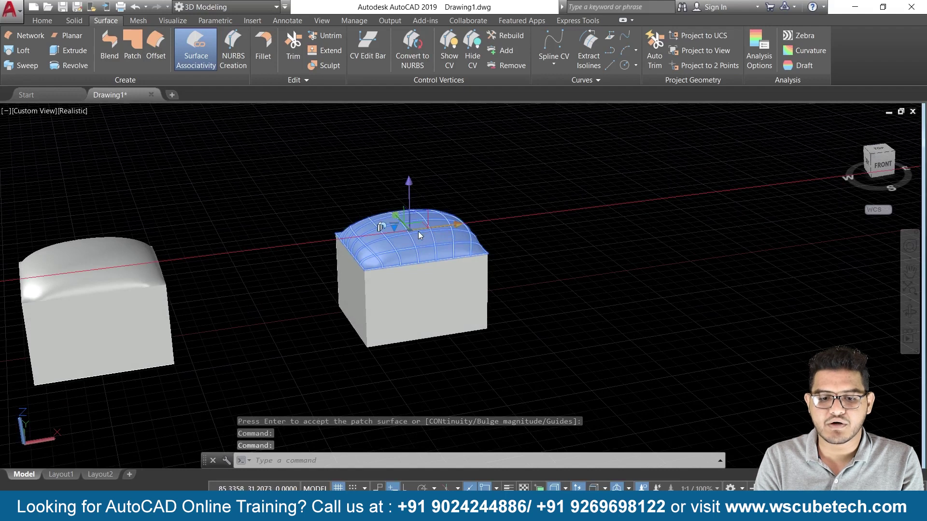
left_click(419, 236)
left_click(493, 227)
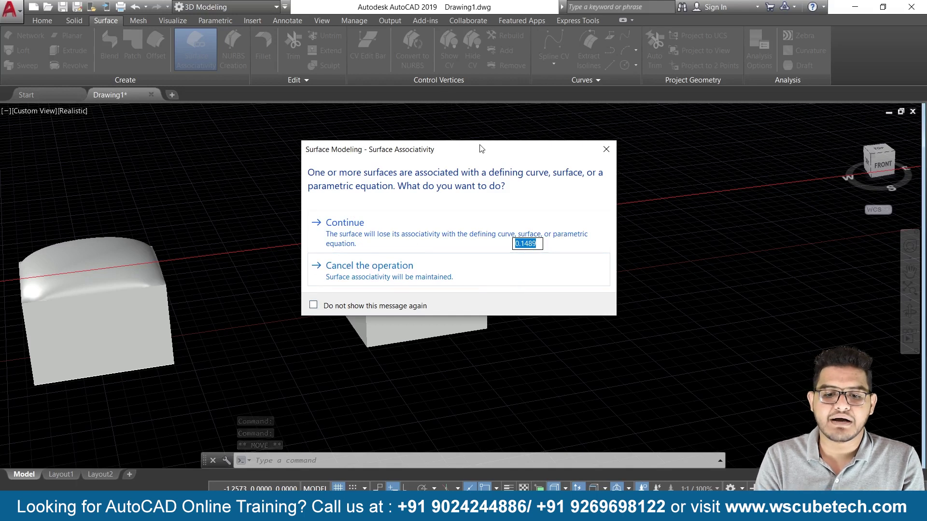
mouse_move(480, 148)
left_mouse_down()
mouse_move(483, 91)
mouse_move(445, 45)
left_mouse_up()
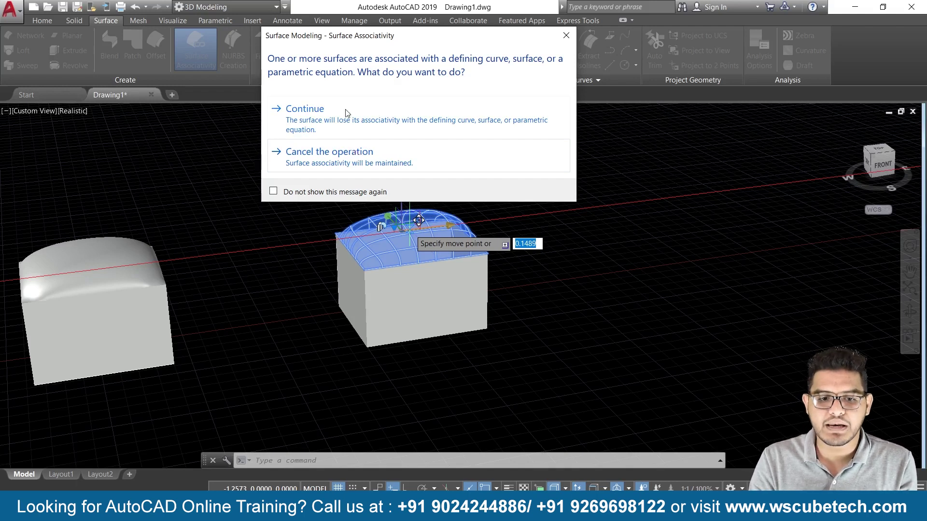
Cancel, retry, then continue moving the patch right of the box, and undo it.
left_click(347, 164)
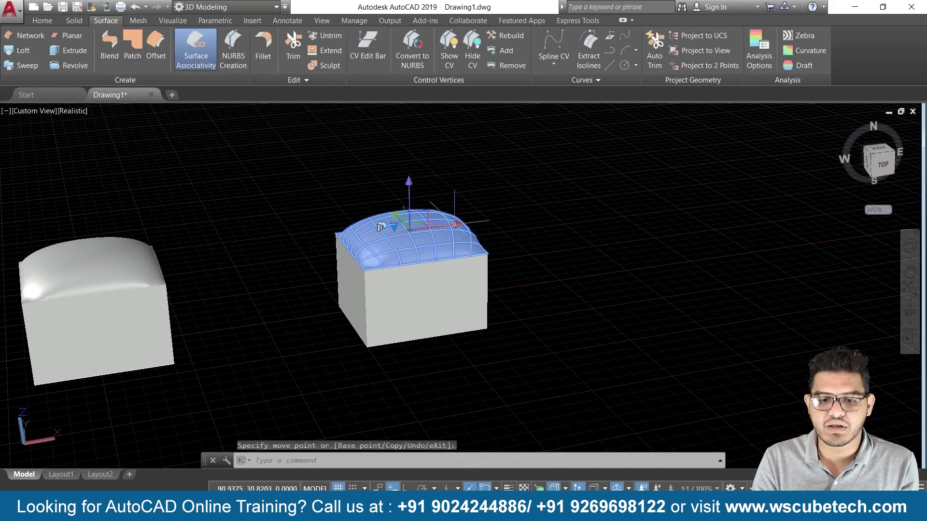
left_click(452, 227)
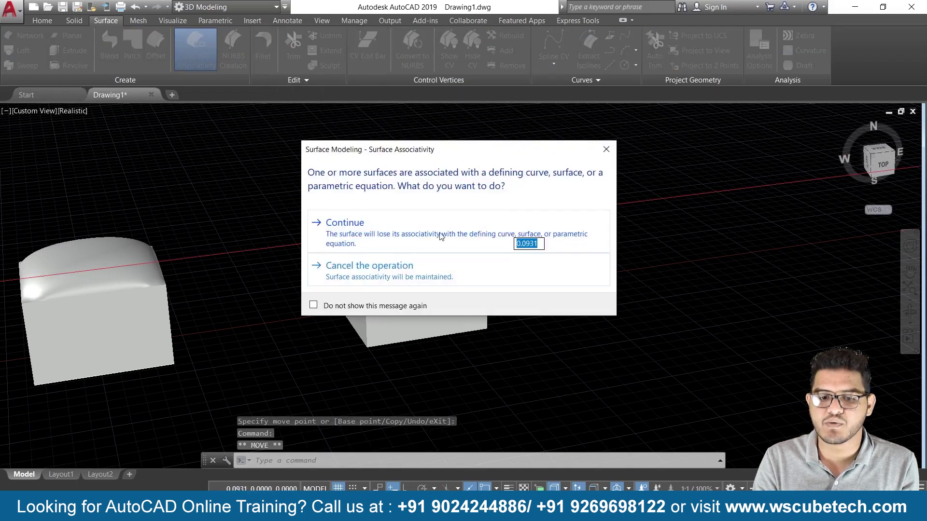
left_click(441, 235)
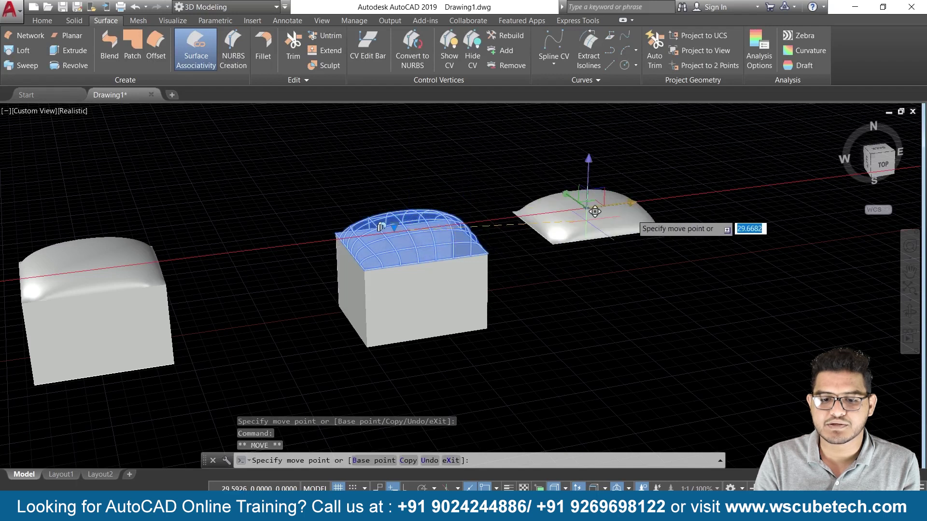
left_click(646, 204)
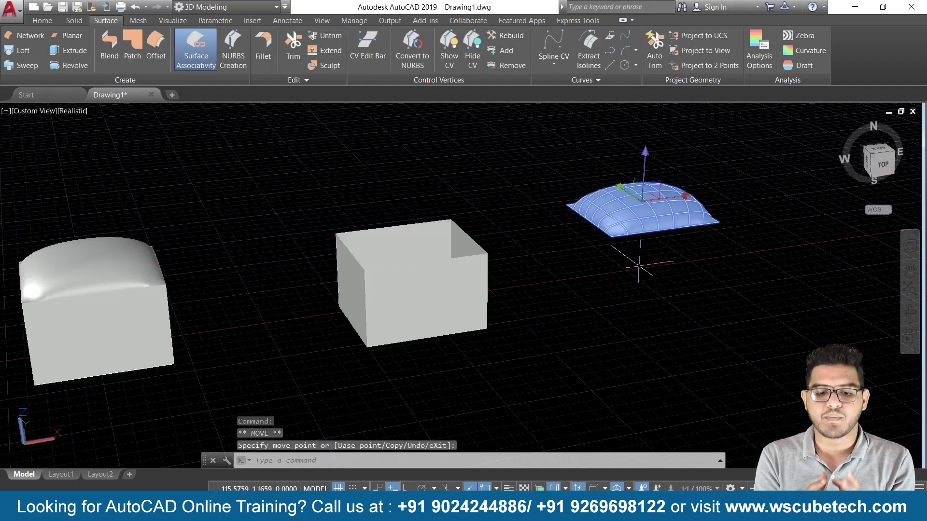
key("ctrl+z")
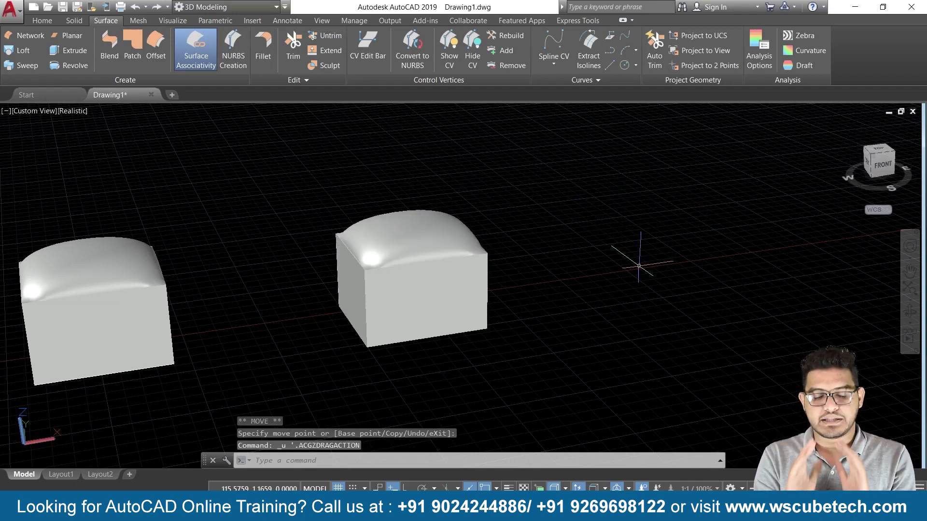
Orbit through side, top and low front views of both patched boxes, then return to the slides.
mouse_move(259, 327)
middle_mouse_down("shift")
mouse_move(336, 349)
mouse_move(315, 325)
middle_mouse_up("shift")
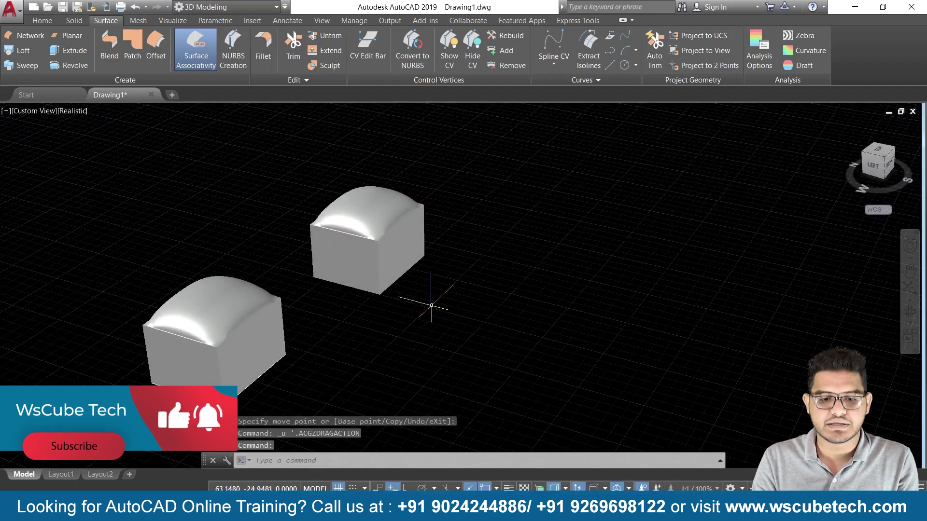
middle_click_drag(435, 319, 352, 348, "shift")
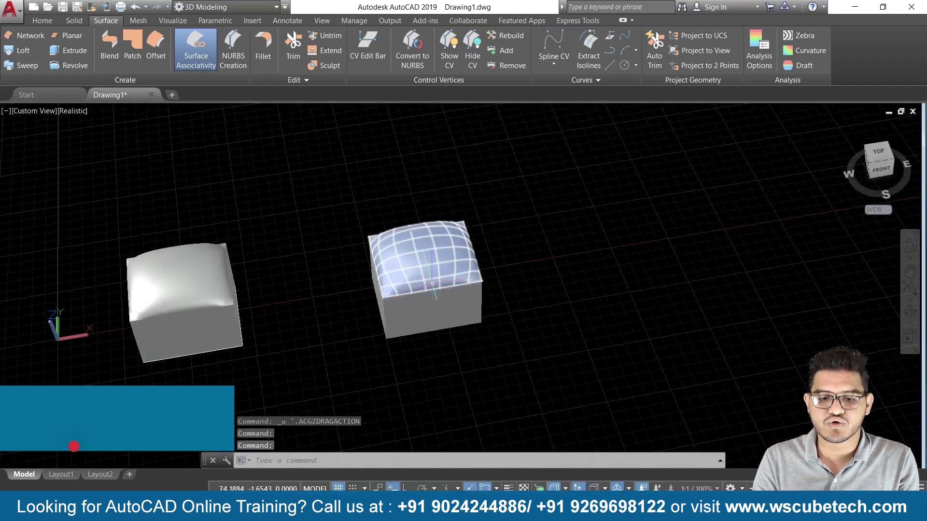
middle_click_drag(561, 344, 559, 281, "shift")
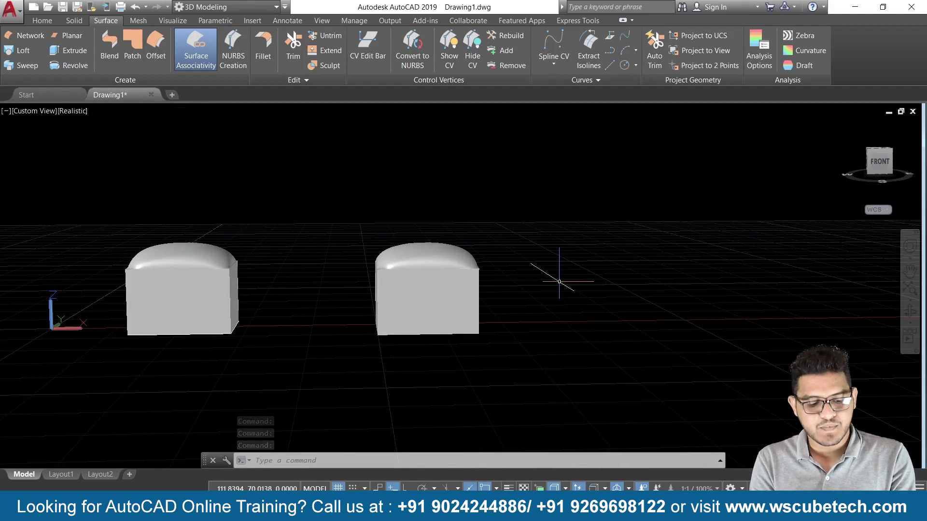
key("alt+Tab")
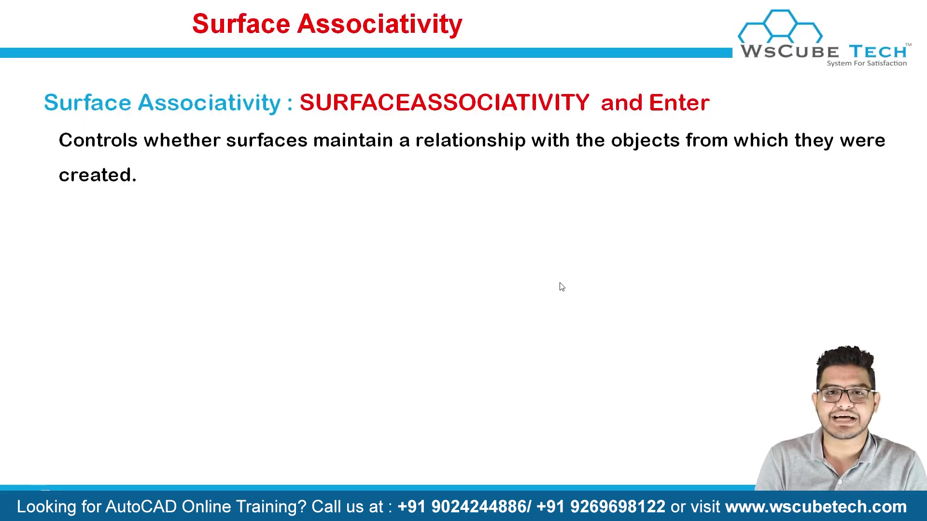
Advance the presentation past the Surface Associativity slide to the closing THANK YOU slide.
left_click(562, 286)
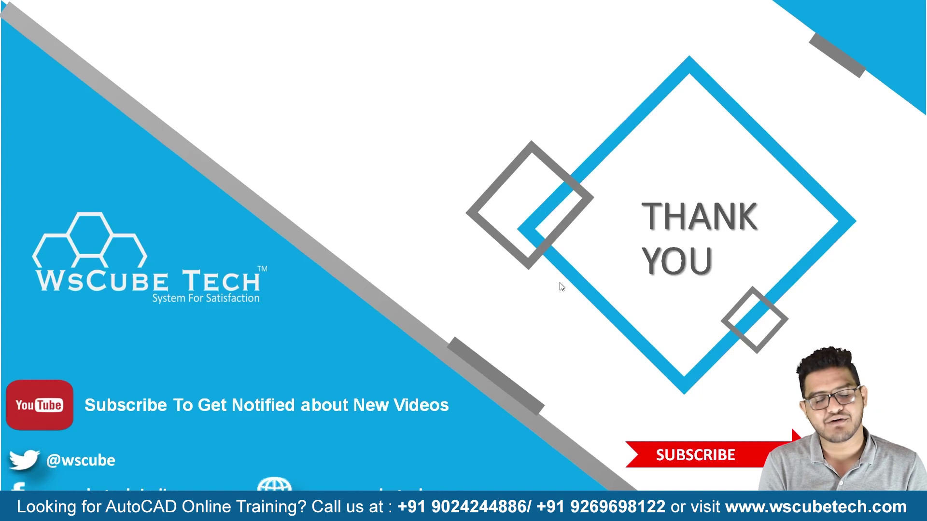